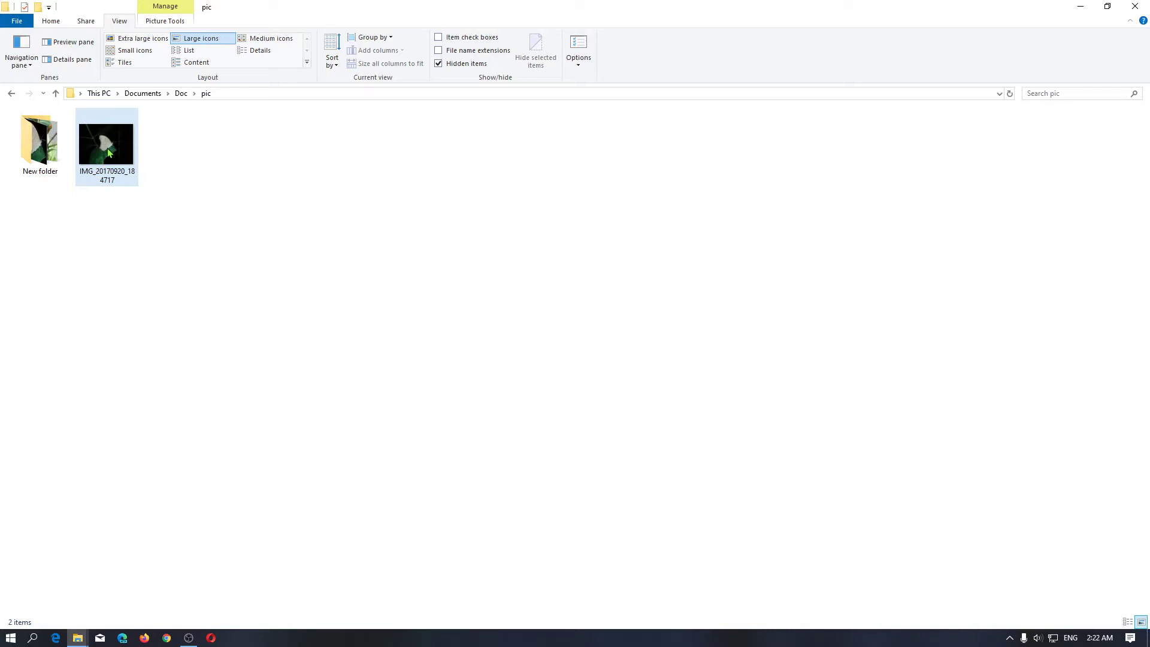
# - Open the IMG_20170920_184717 photo in IrfanView and bring up its Resize/Resample settings
pyautogui.rightClick(108, 153)
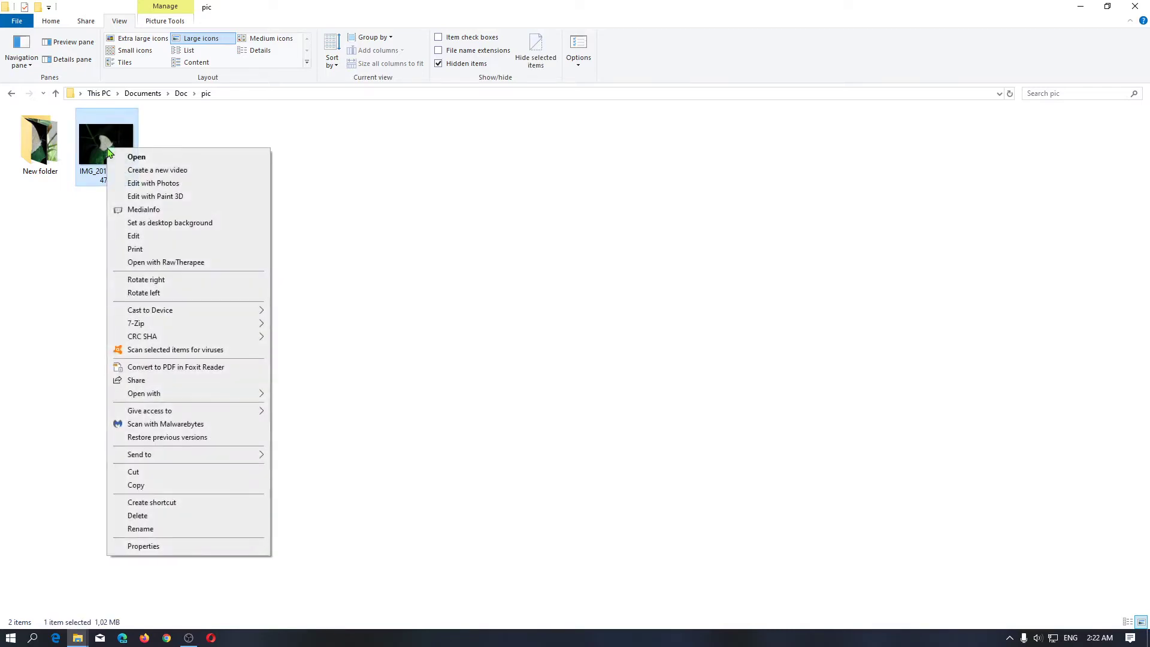
pyautogui.moveTo(264, 397)
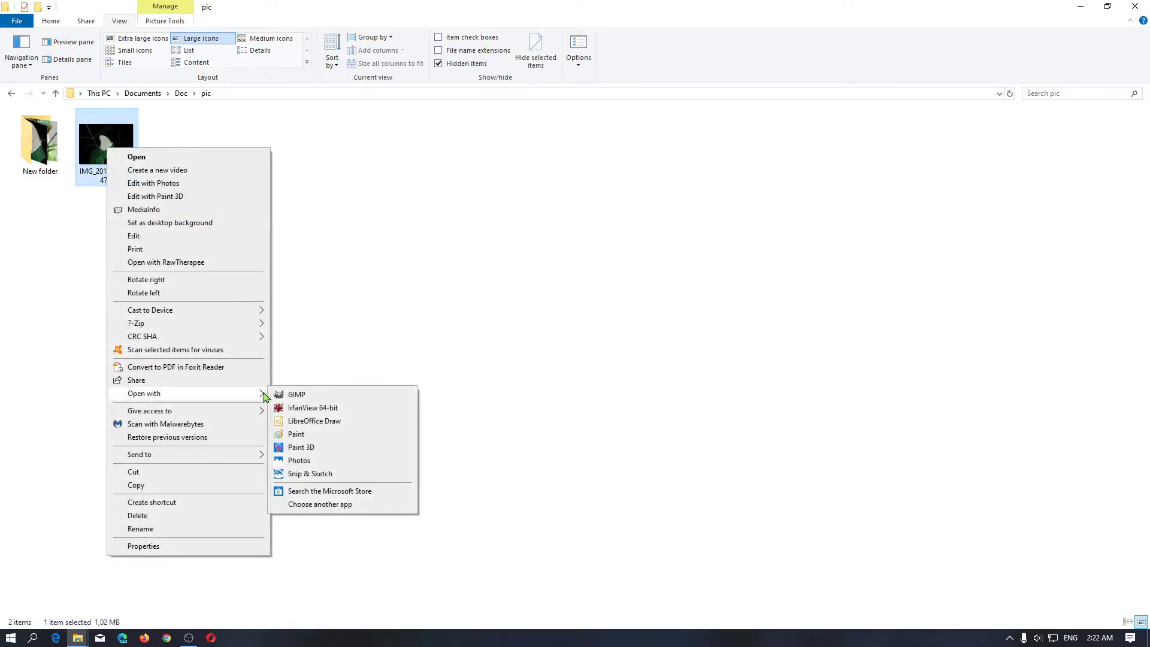
pyautogui.click(326, 411)
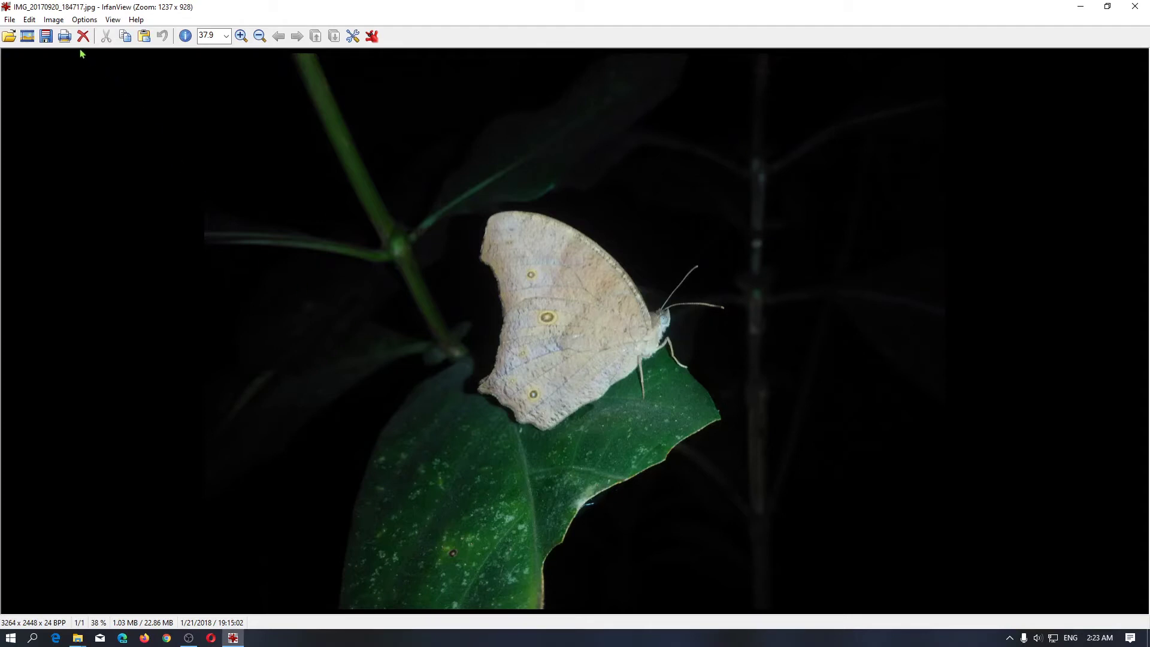
pyautogui.click(53, 20)
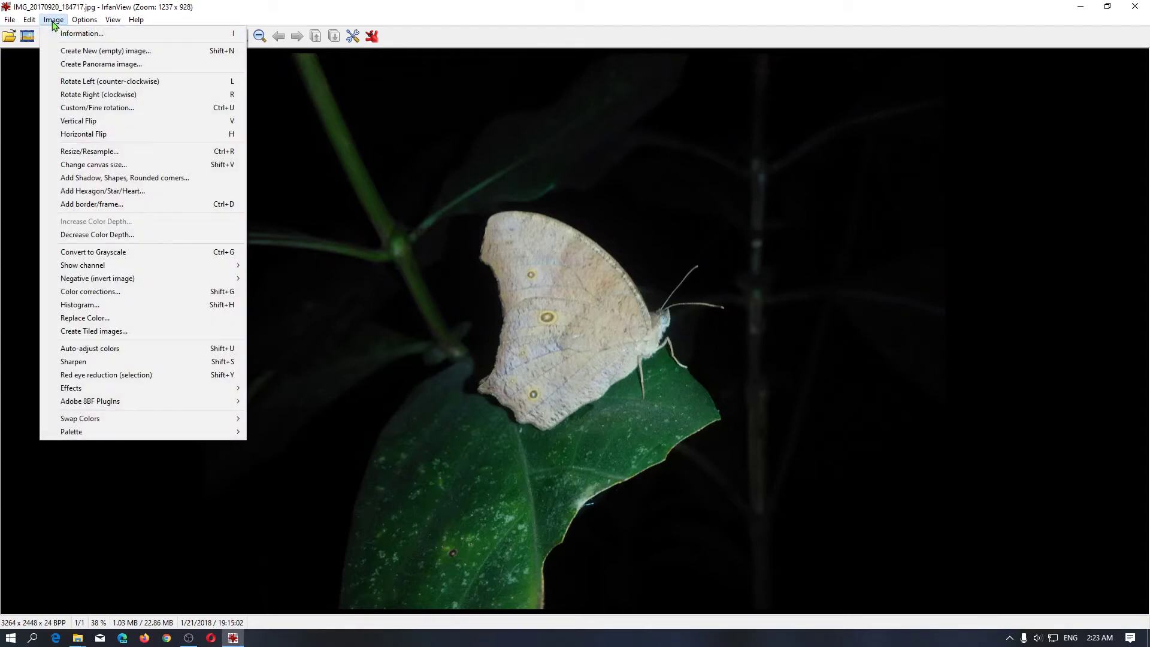
pyautogui.click(117, 155)
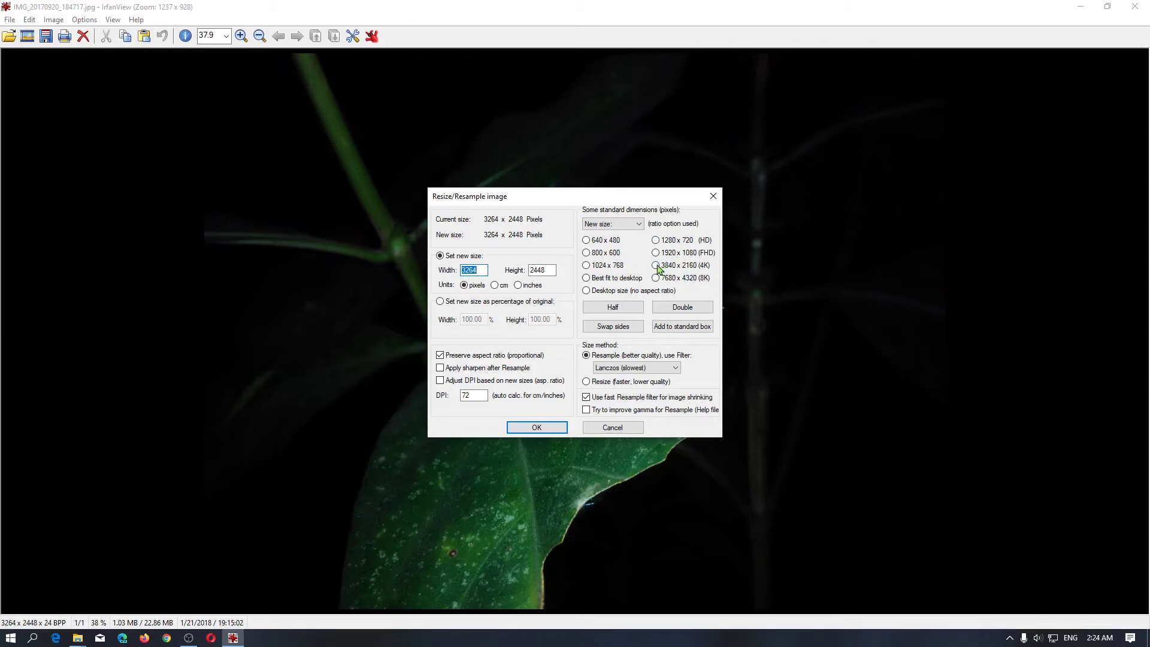
# - Set the new size to 50 percent of the original, briefly trying the 1280 x 720 (HD) standard size
pyautogui.click(478, 303)
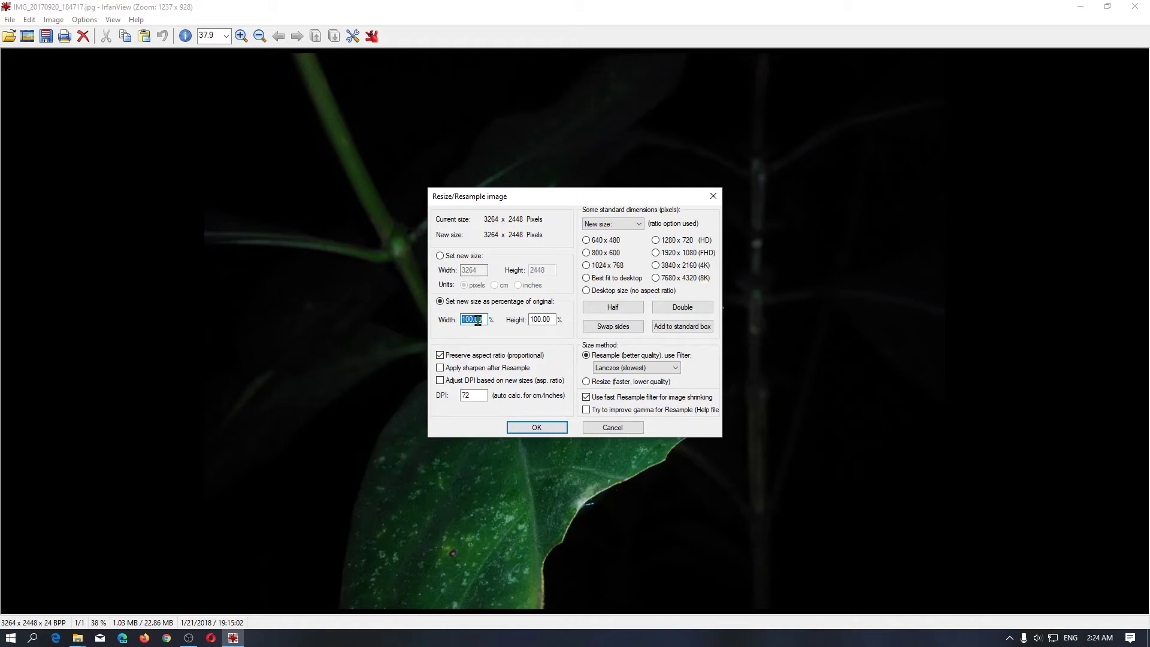
pyautogui.write('50')
pyautogui.click(667, 242)
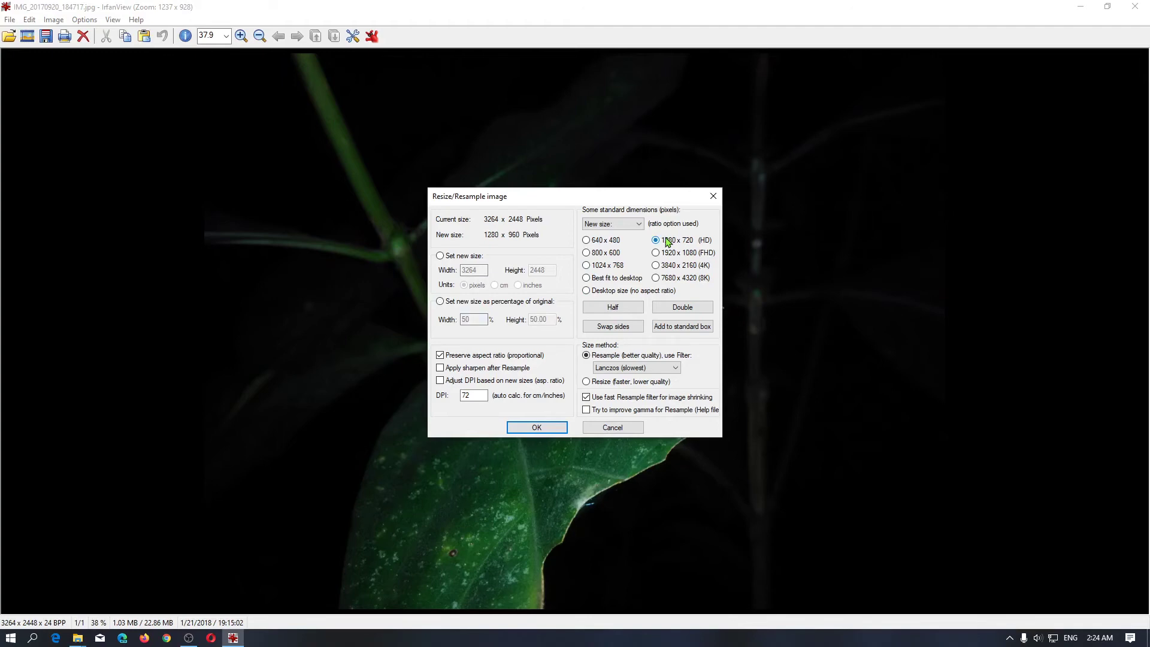
pyautogui.click(612, 306)
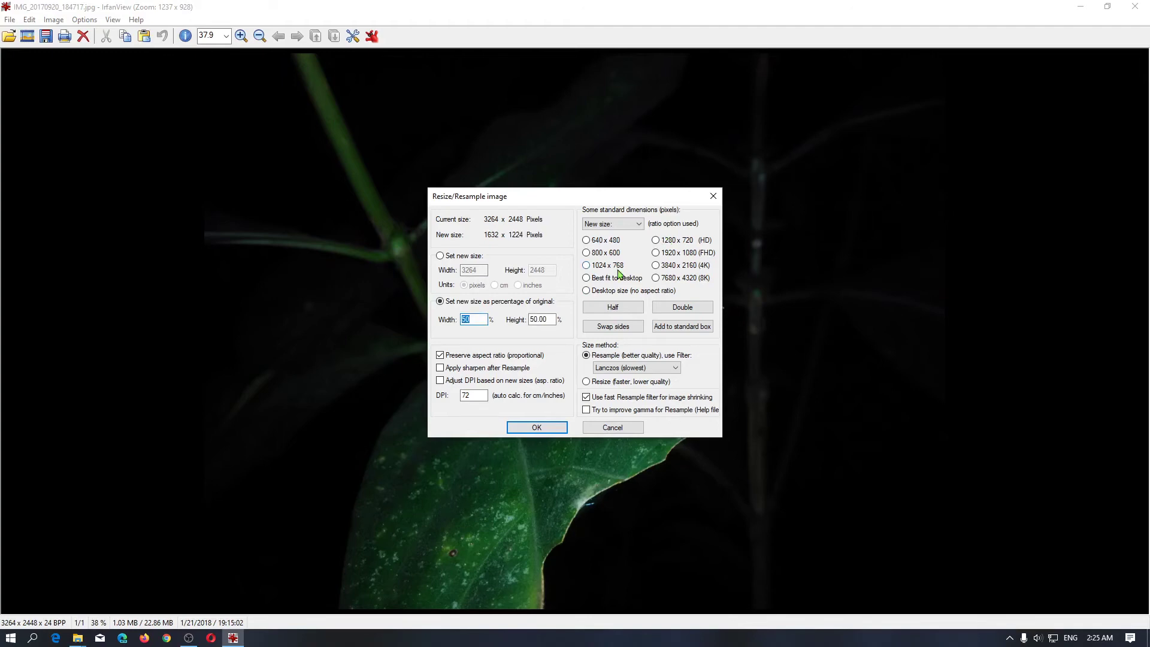
# - Review the list of standard dimensions, and try halving and doubling the new size
pyautogui.click(615, 224)
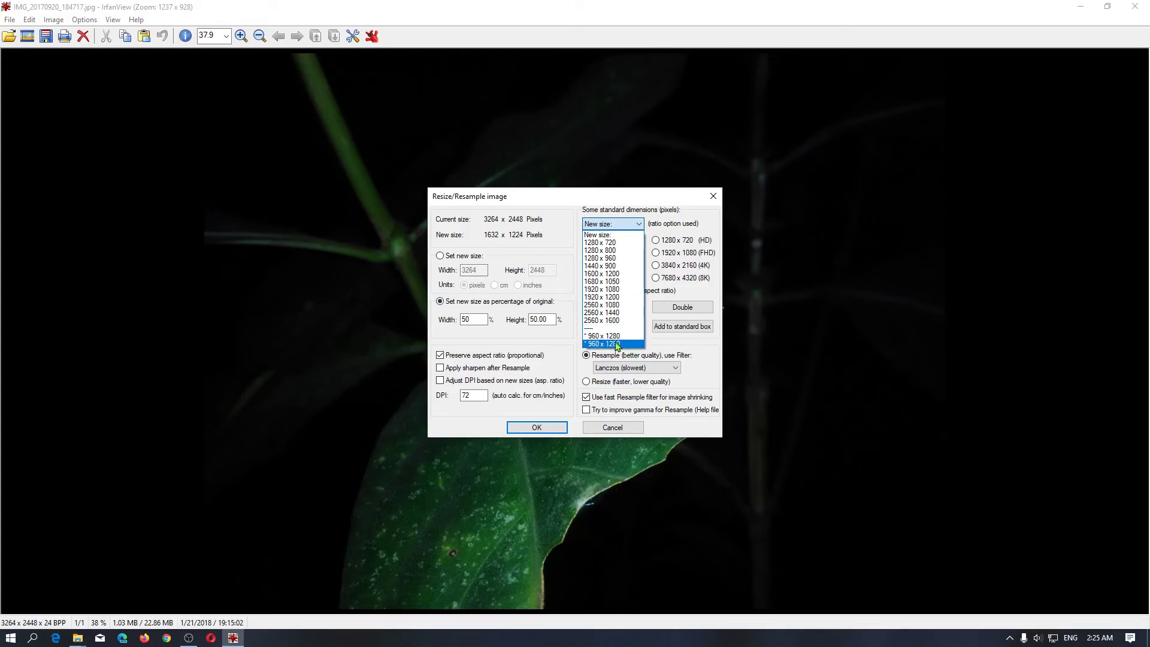
pyautogui.click(627, 225)
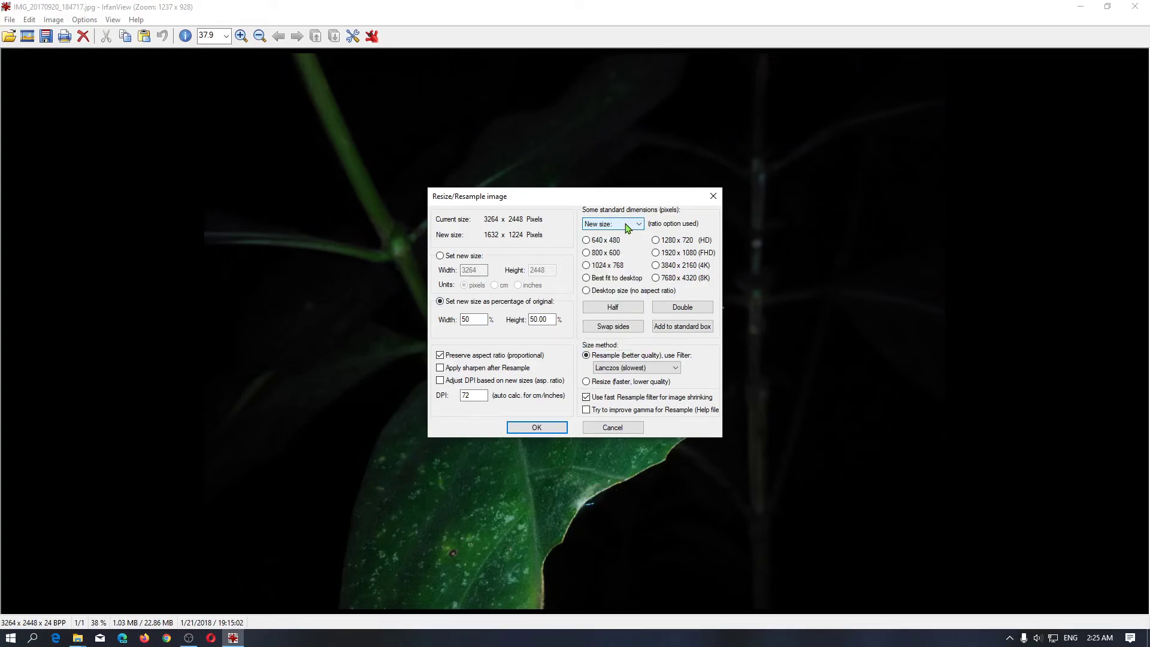
pyautogui.click(617, 309)
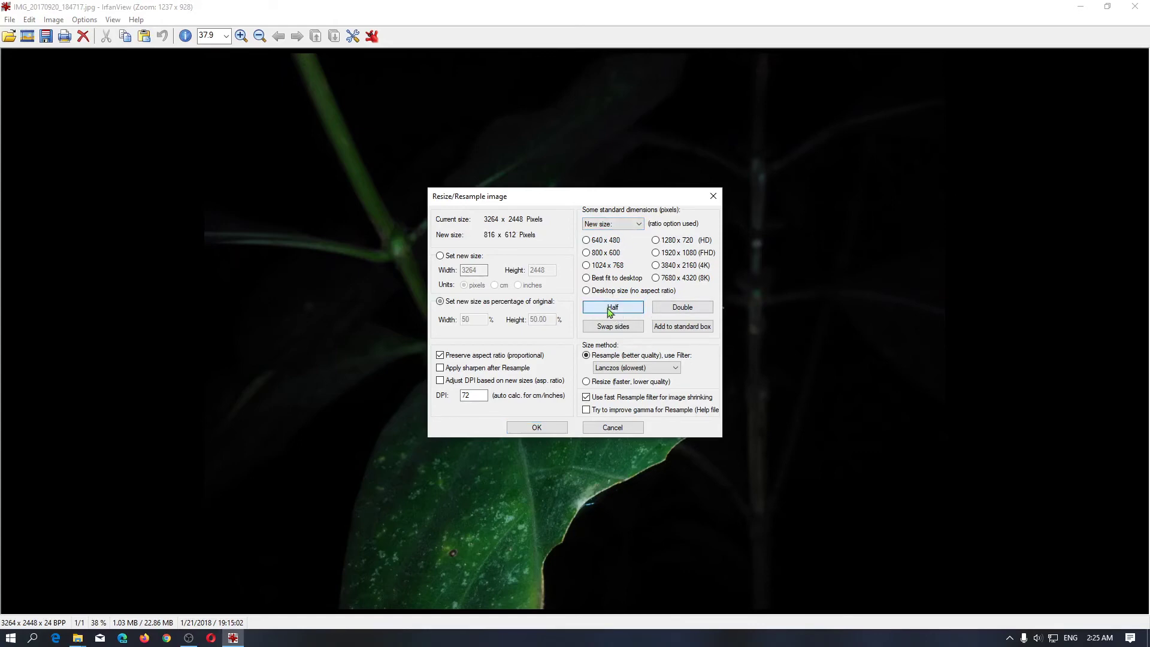
pyautogui.click(672, 309)
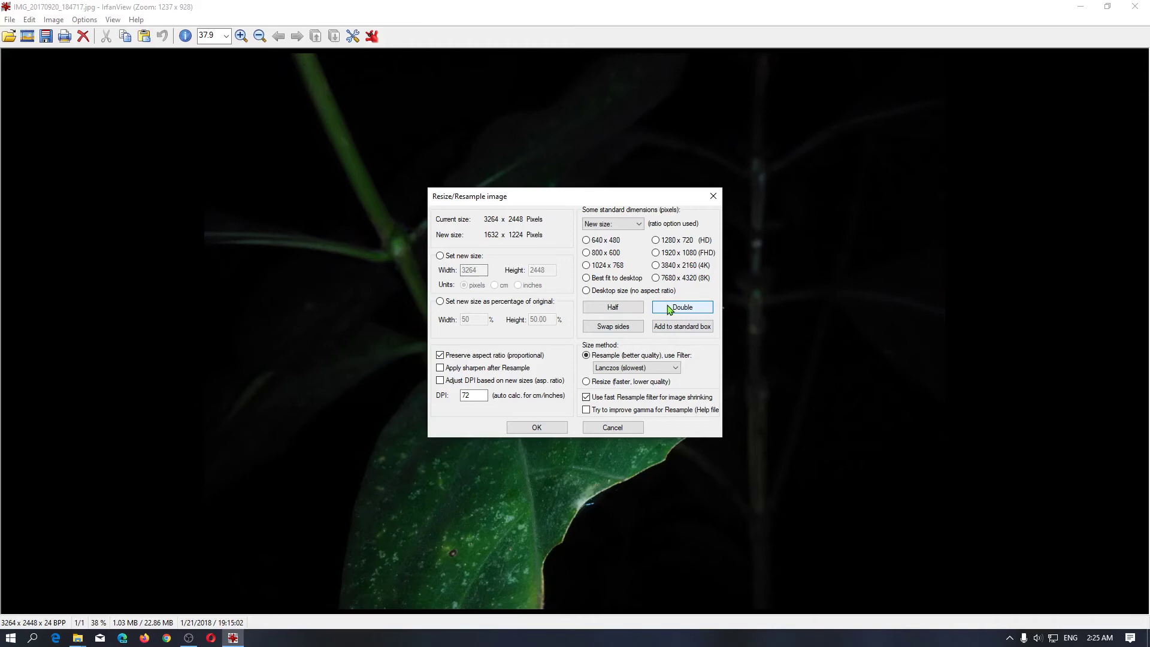
# - Swap the sides of the new size and add the resulting 1224 x 1632 size to the standard dimensions list
pyautogui.click(615, 326)
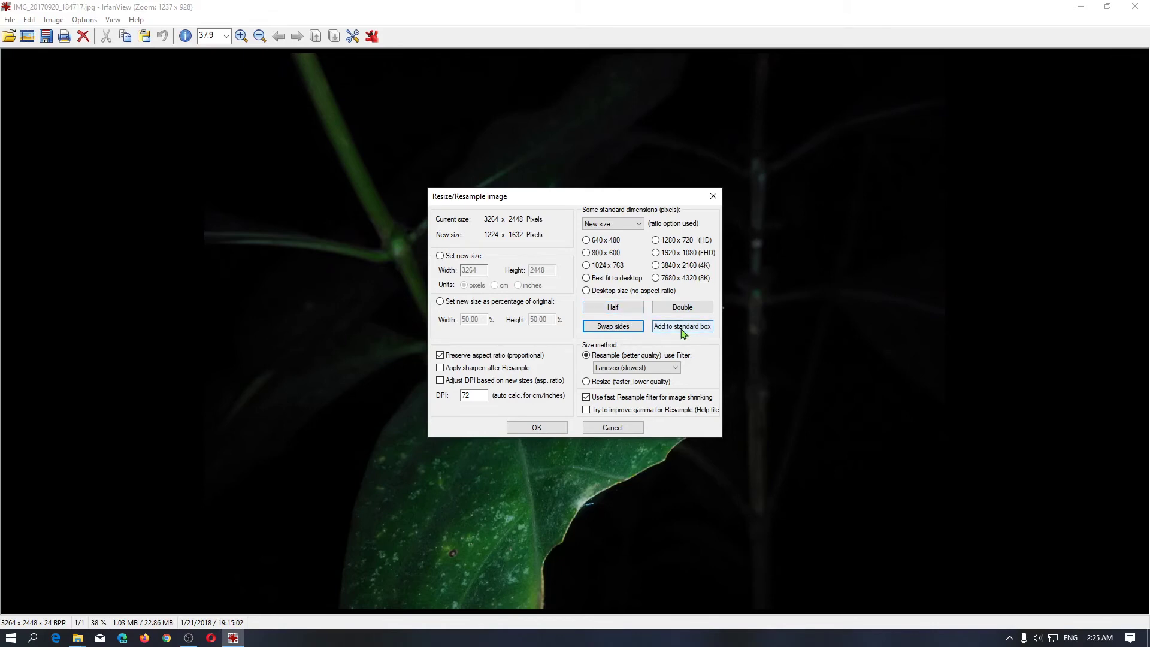
pyautogui.click(604, 229)
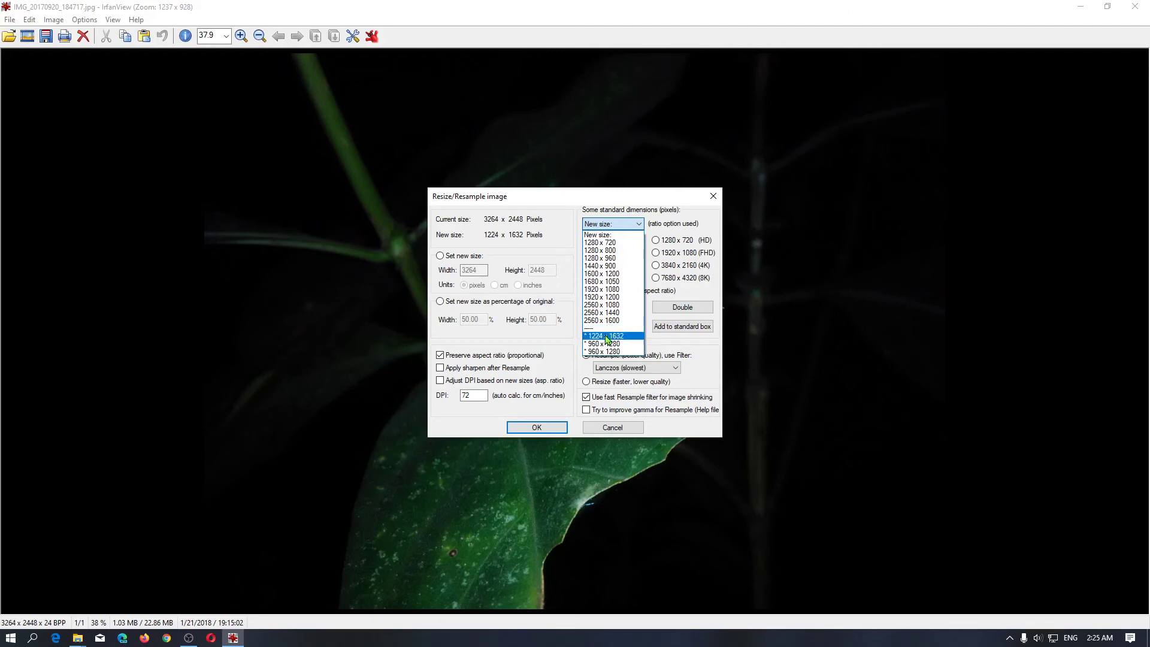
pyautogui.click(655, 225)
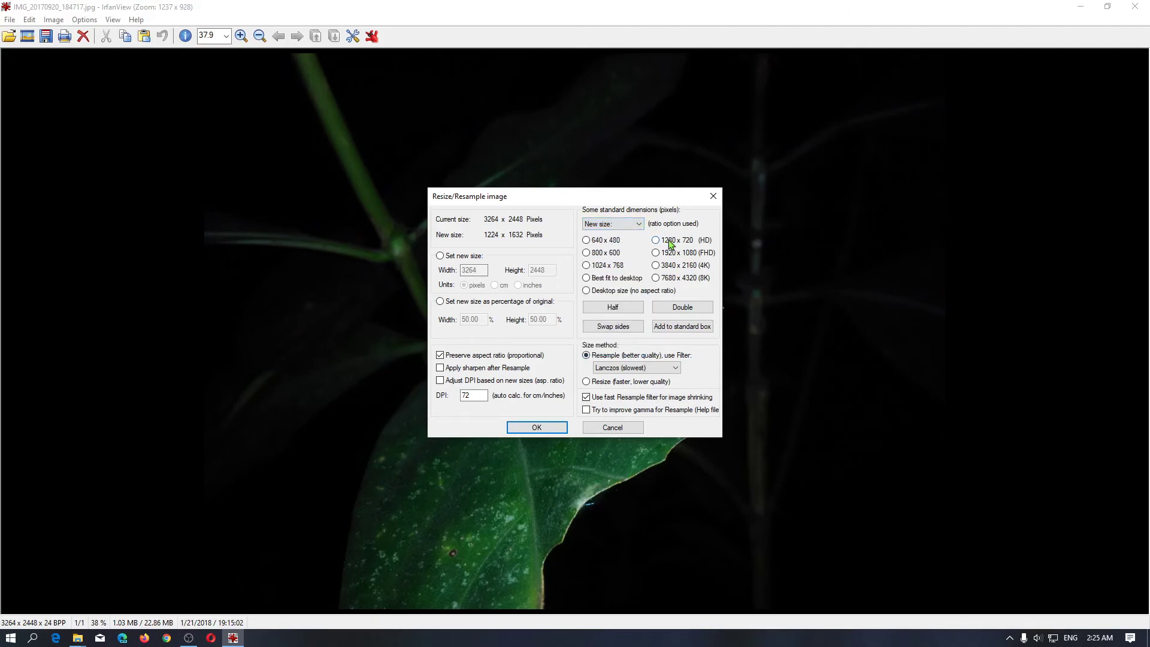
# - Resample the photo to the 1280 x 720 (HD) standard size, keeping the Lanczos (slowest) filter
pyautogui.click(670, 242)
pyautogui.click(645, 367)
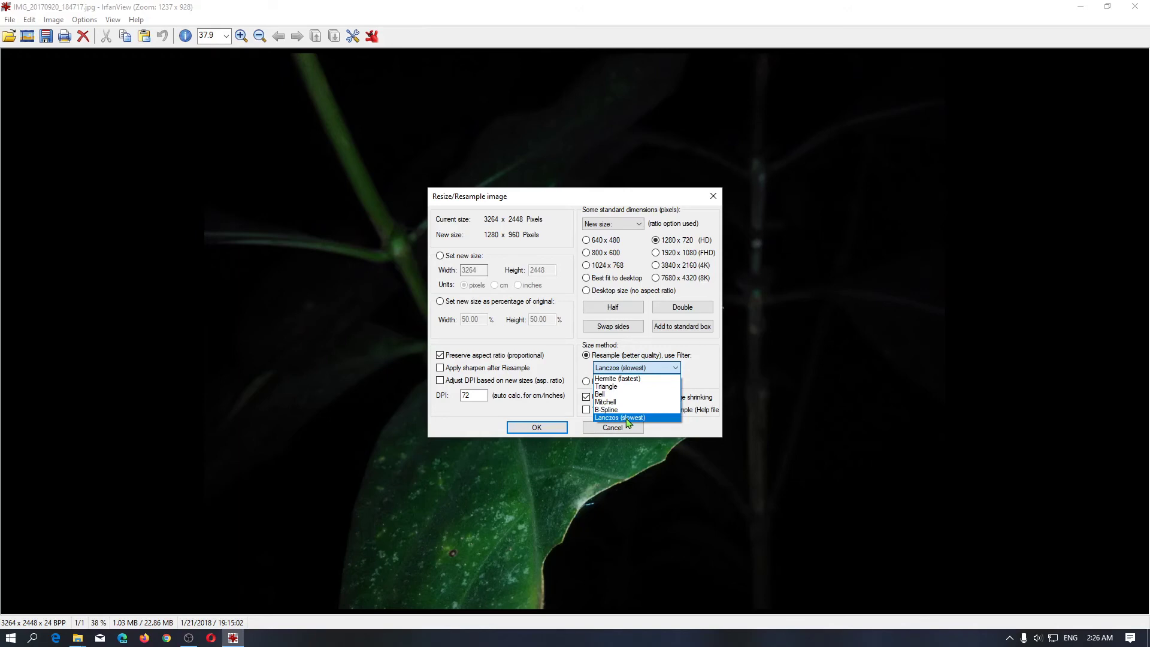
pyautogui.click(702, 375)
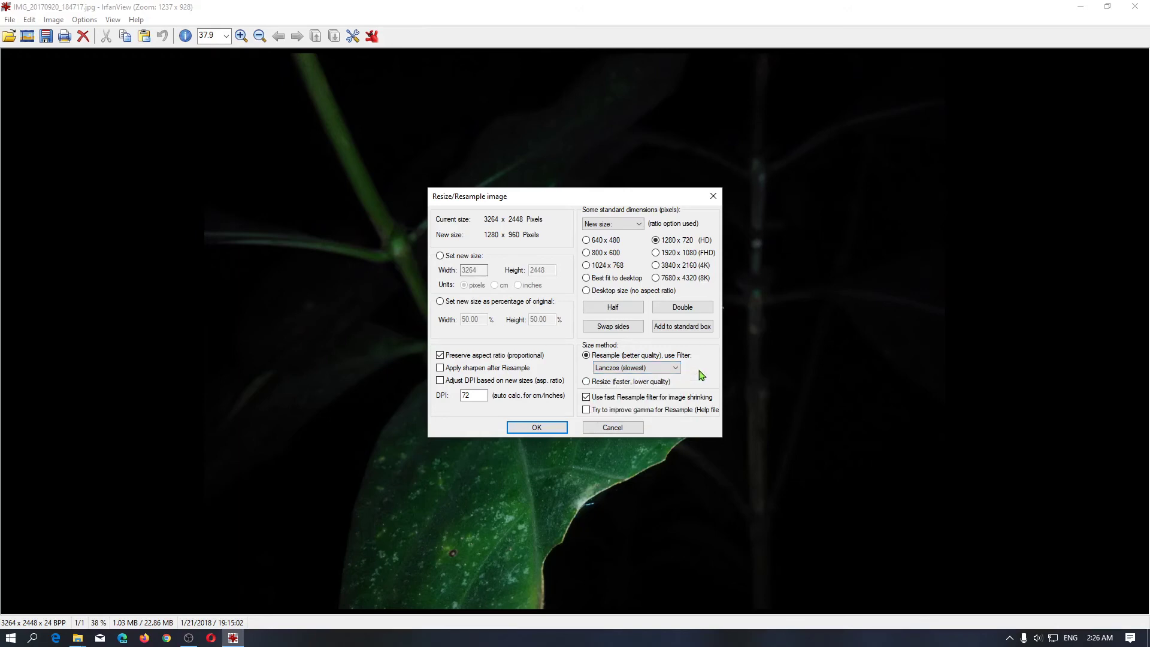
pyautogui.click(519, 428)
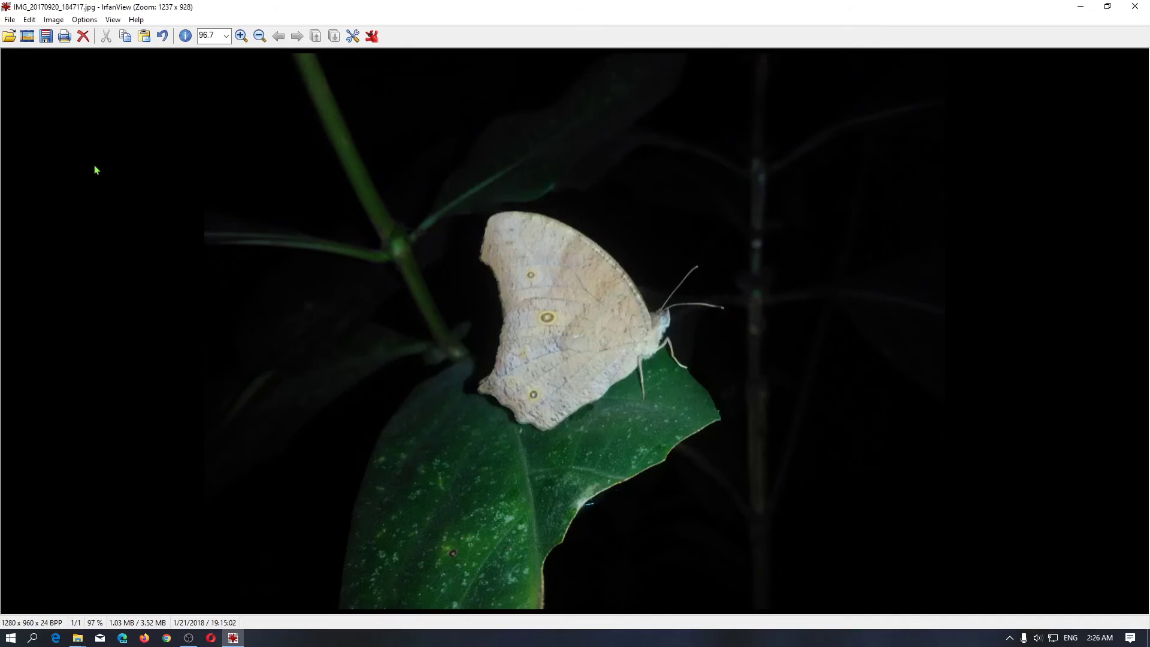
# - Start saving the resized photo to its original folder and set the JPEG save quality to 50
pyautogui.click(10, 20)
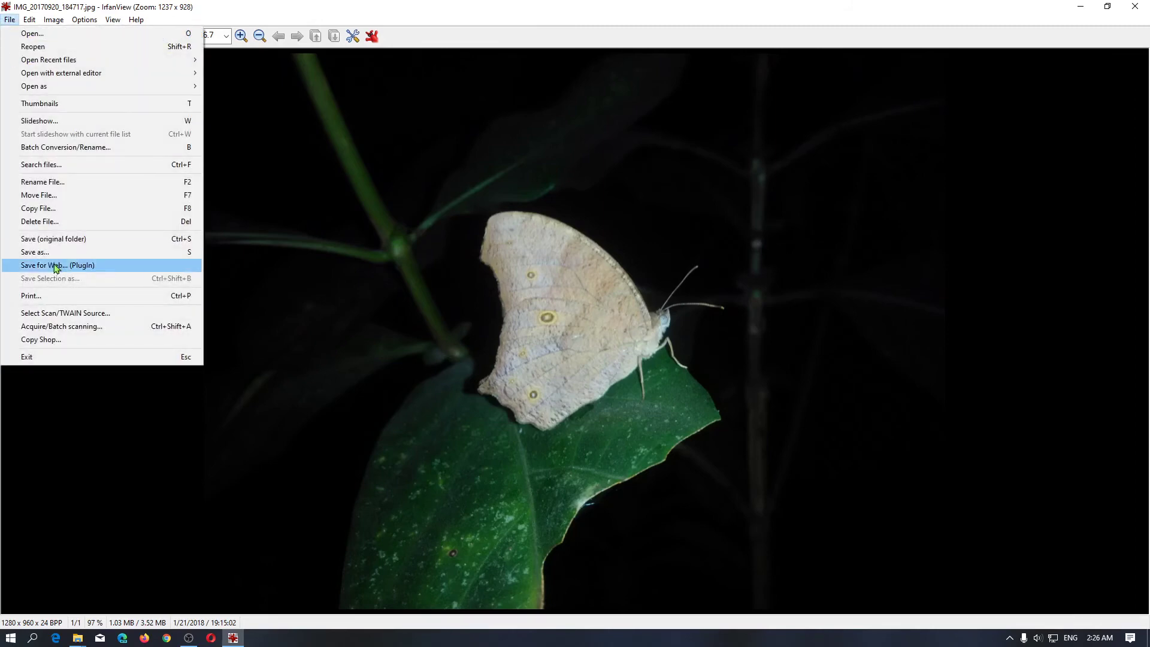
pyautogui.click(61, 239)
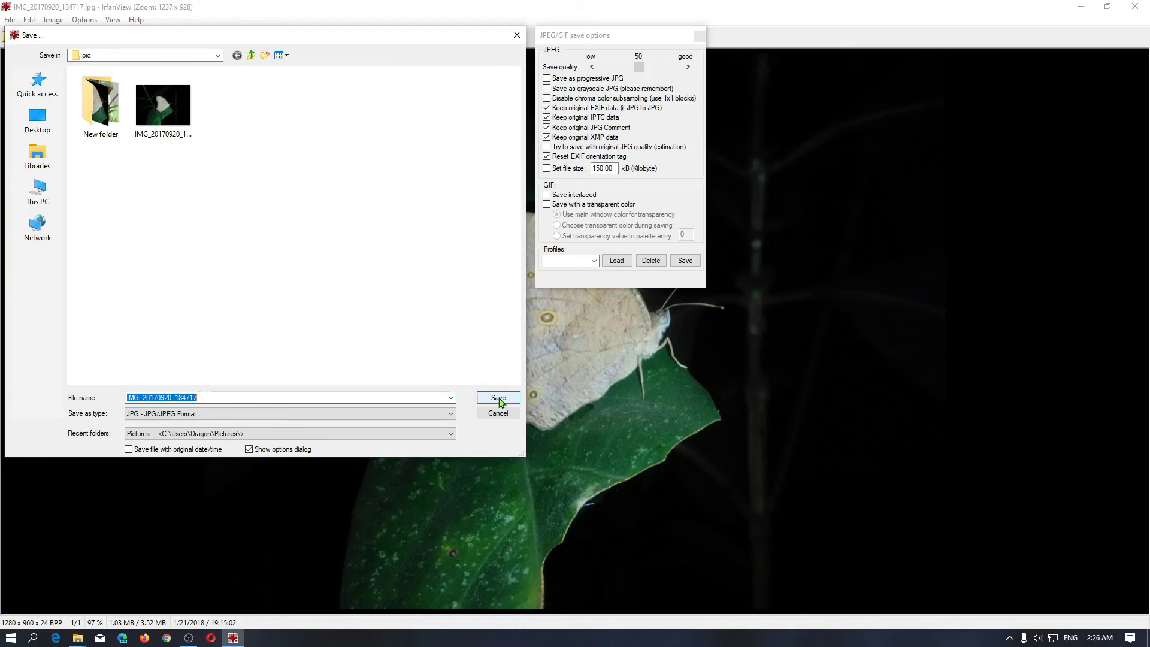
pyautogui.click(499, 398)
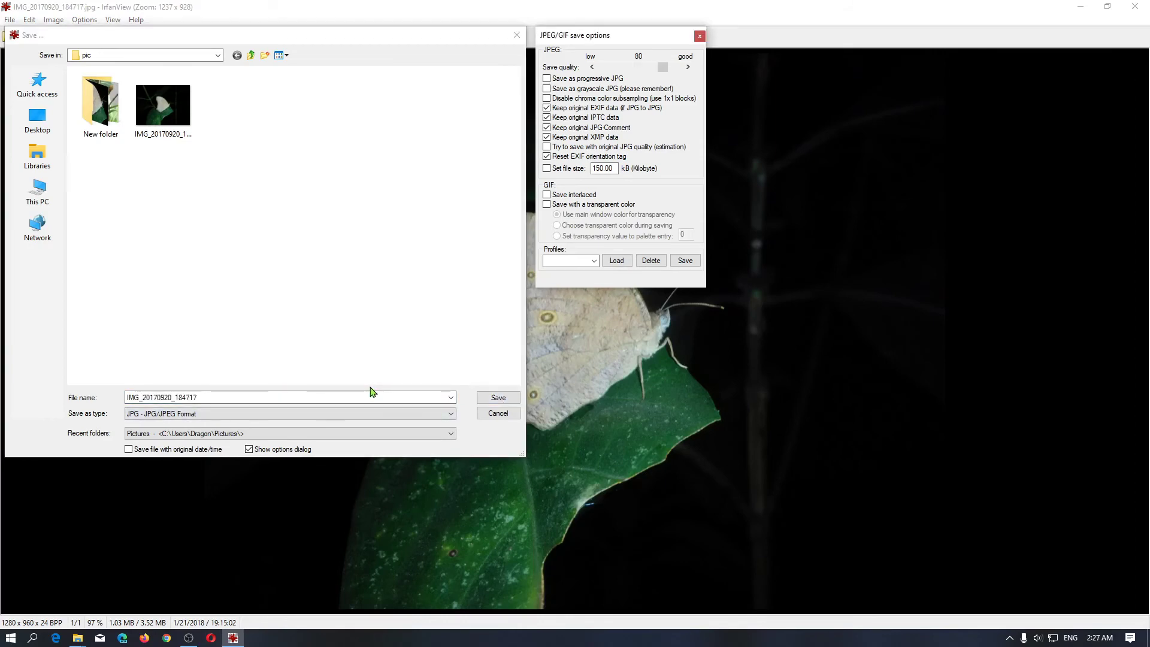
pyautogui.click(621, 69)
pyautogui.click(621, 72)
pyautogui.click(617, 72)
pyautogui.click(617, 73)
pyautogui.click(614, 73)
pyautogui.click(613, 73)
# - Name the resized copy IMG_20170920_184717 aa and save it in JPG format
pyautogui.click(272, 396)
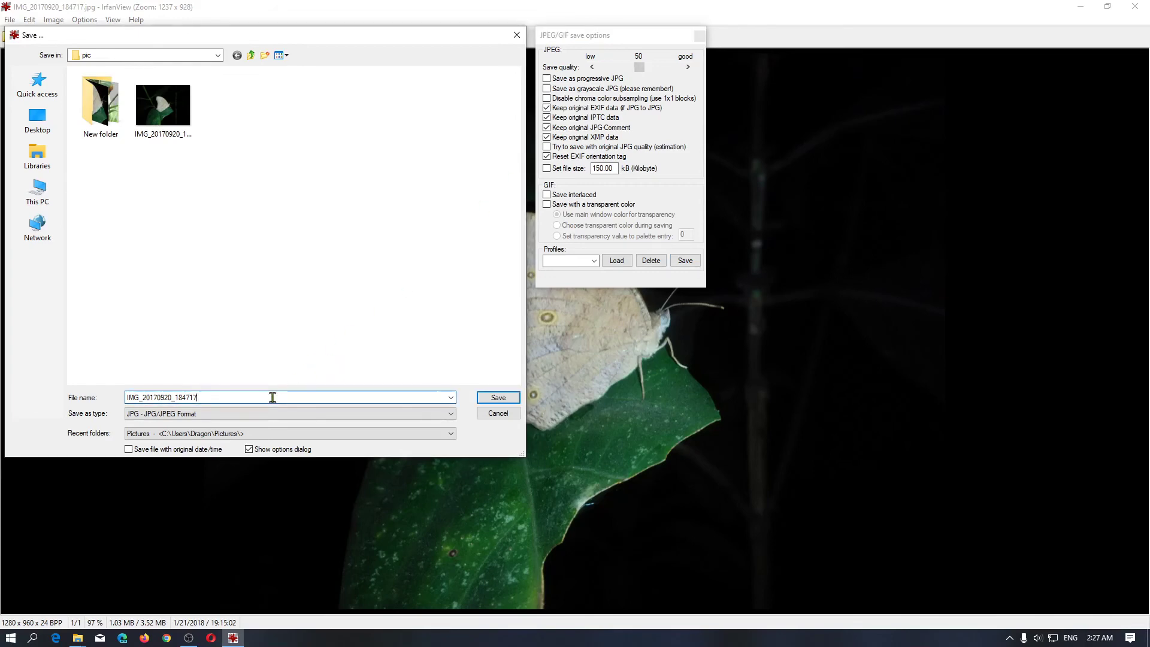
pyautogui.write('aa')
pyautogui.click(502, 398)
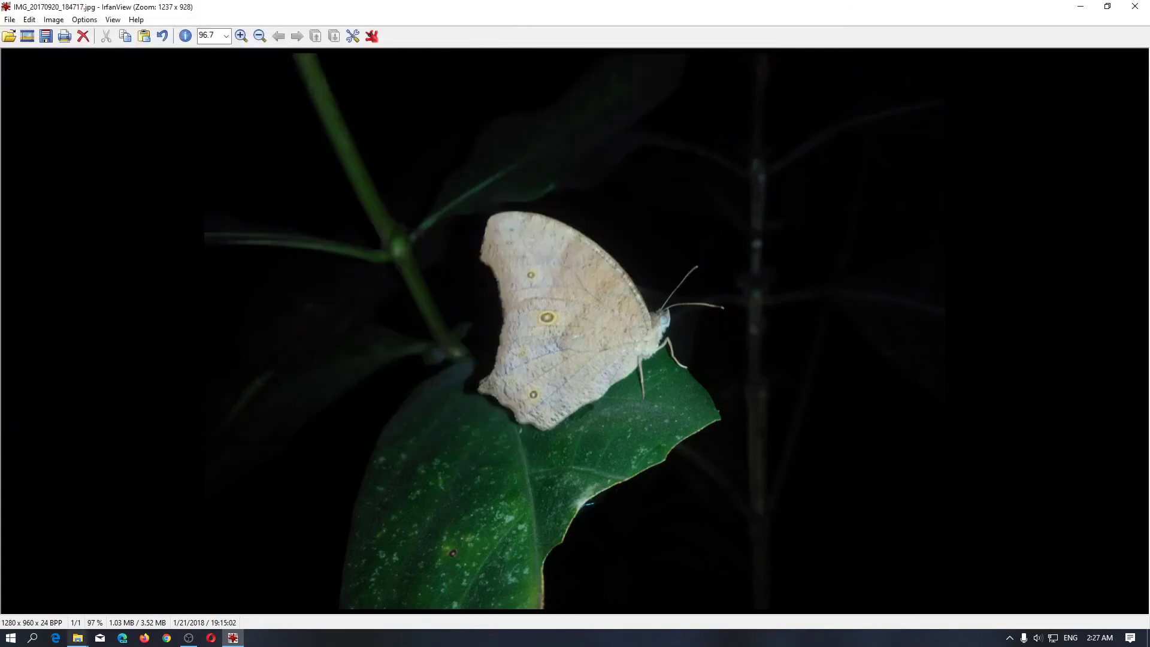
# - Switch to File Explorer and compare the dimensions and file size of the resized copy and the original photo
pyautogui.moveTo(78, 637)
pyautogui.click(87, 603)
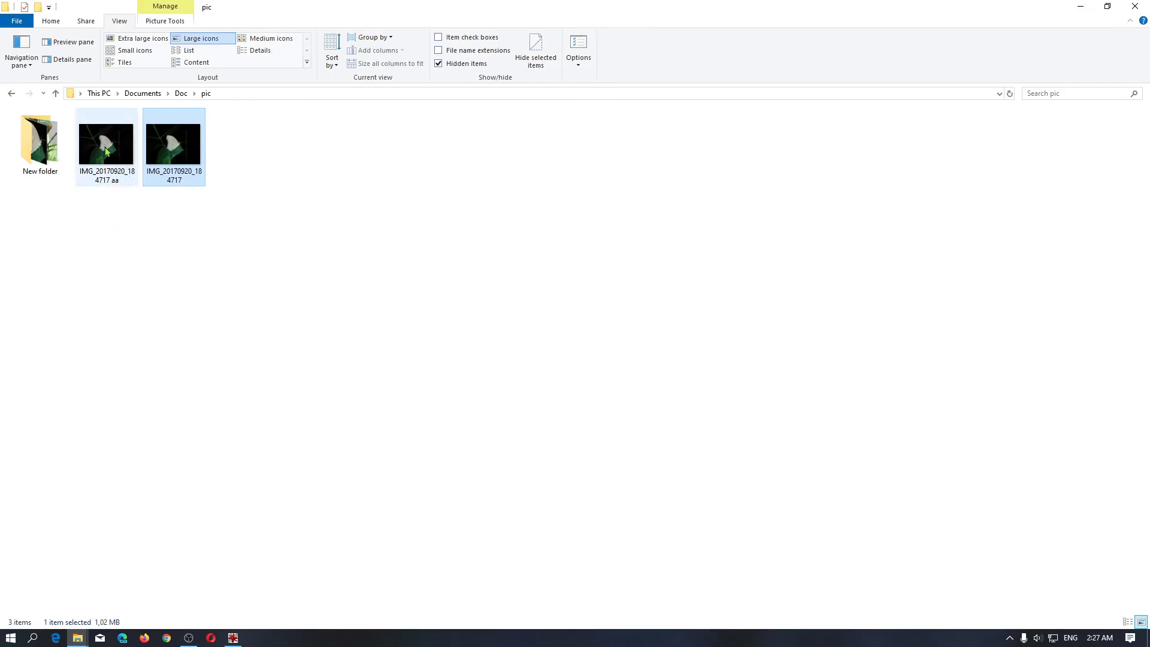
pyautogui.moveTo(106, 151)
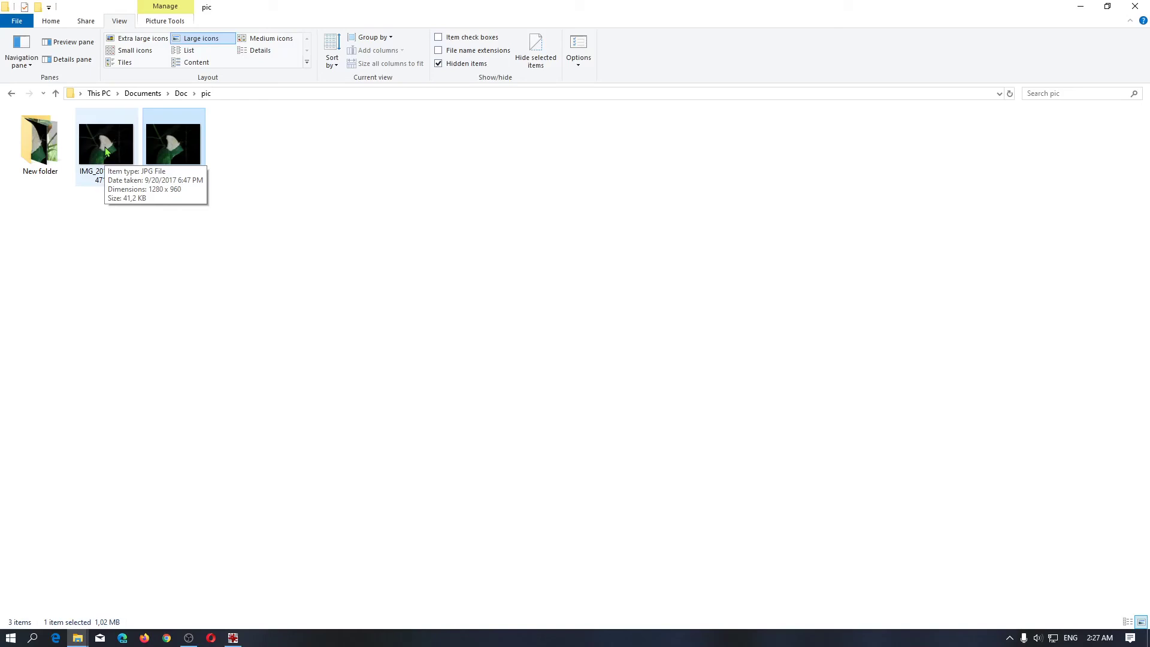
pyautogui.click(106, 152)
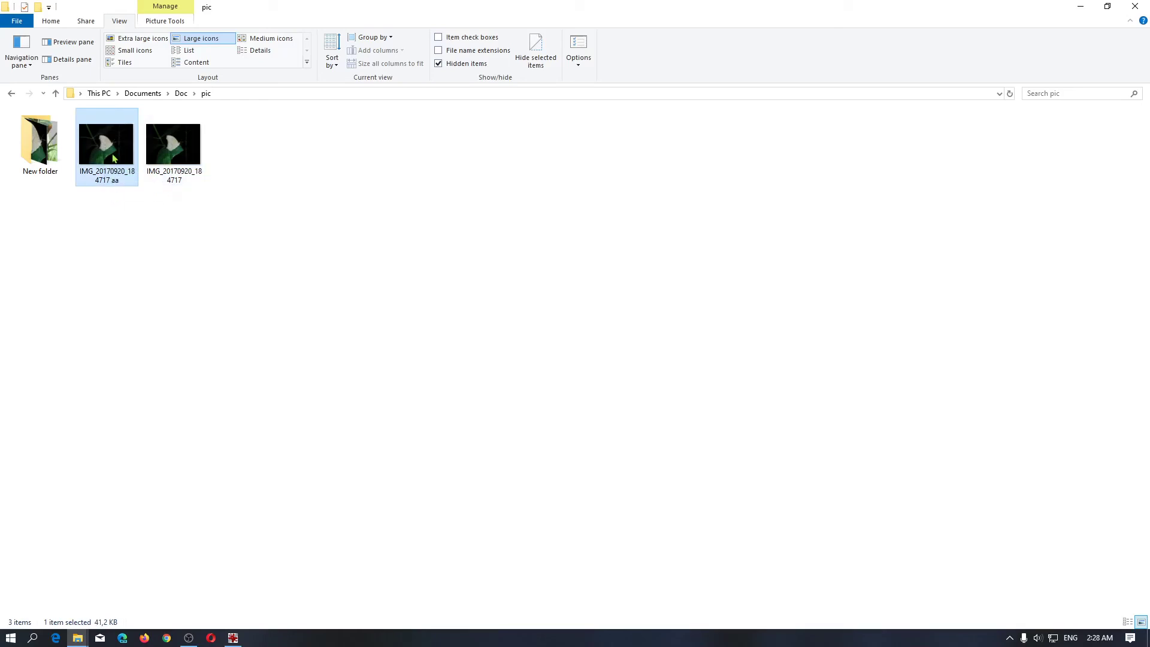
pyautogui.moveTo(114, 158)
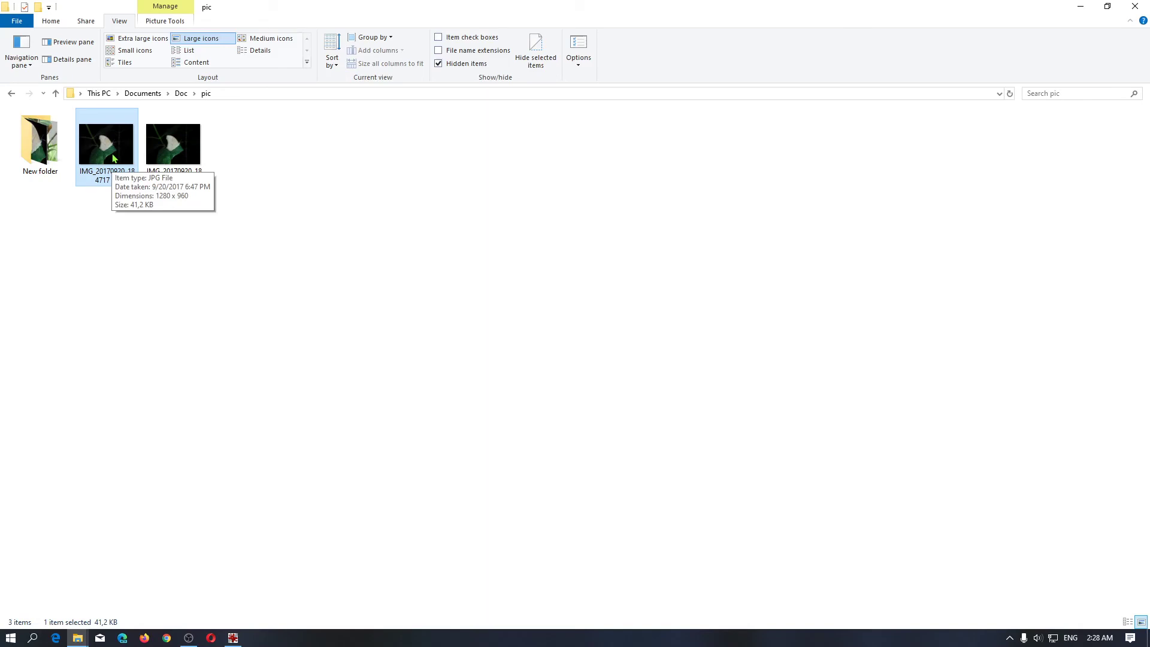
pyautogui.moveTo(191, 158)
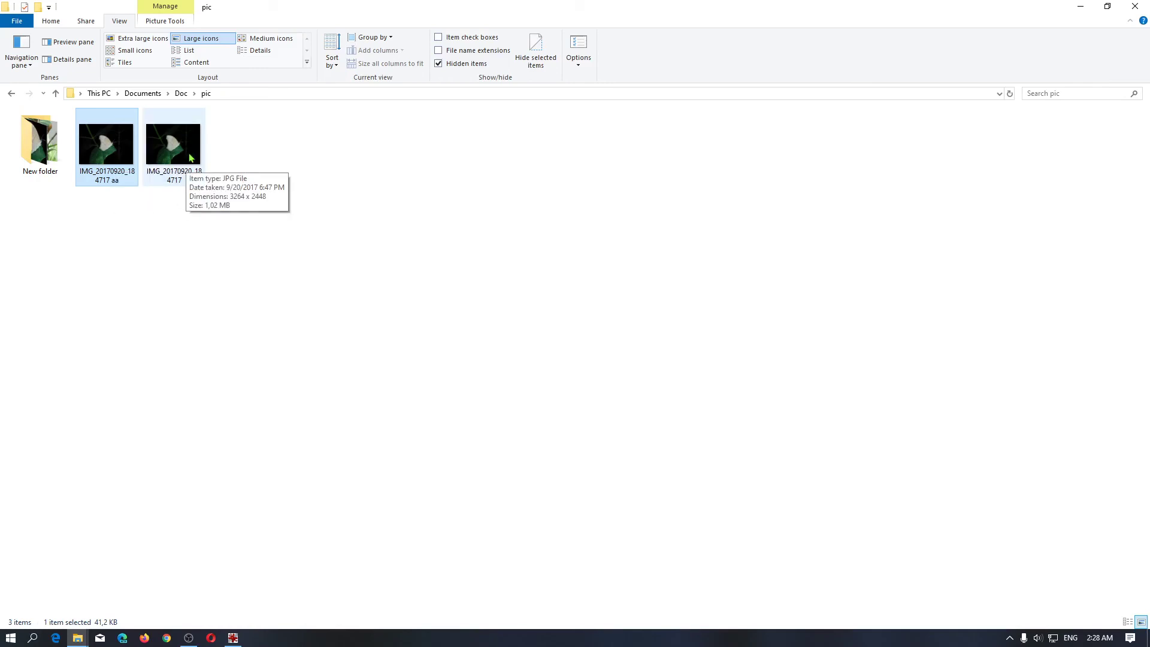
# - View IMG_20170920_184717 aa in Photos and alternate between it and the original to compare image quality
pyautogui.doubleClick(115, 158)
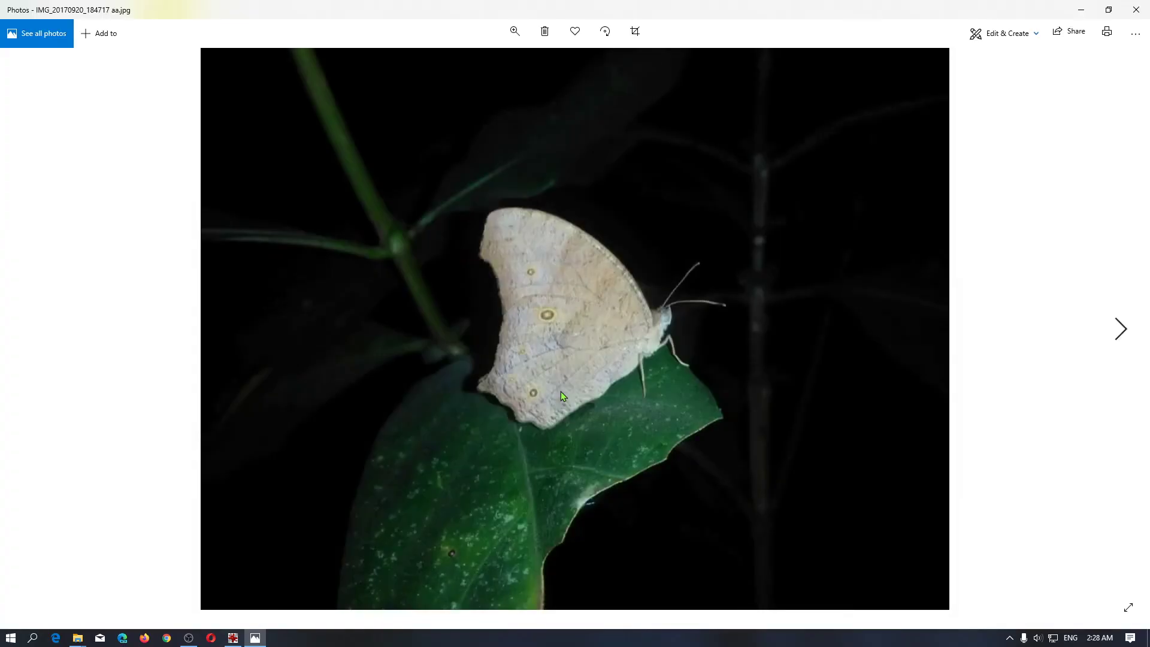
pyautogui.press('Right')
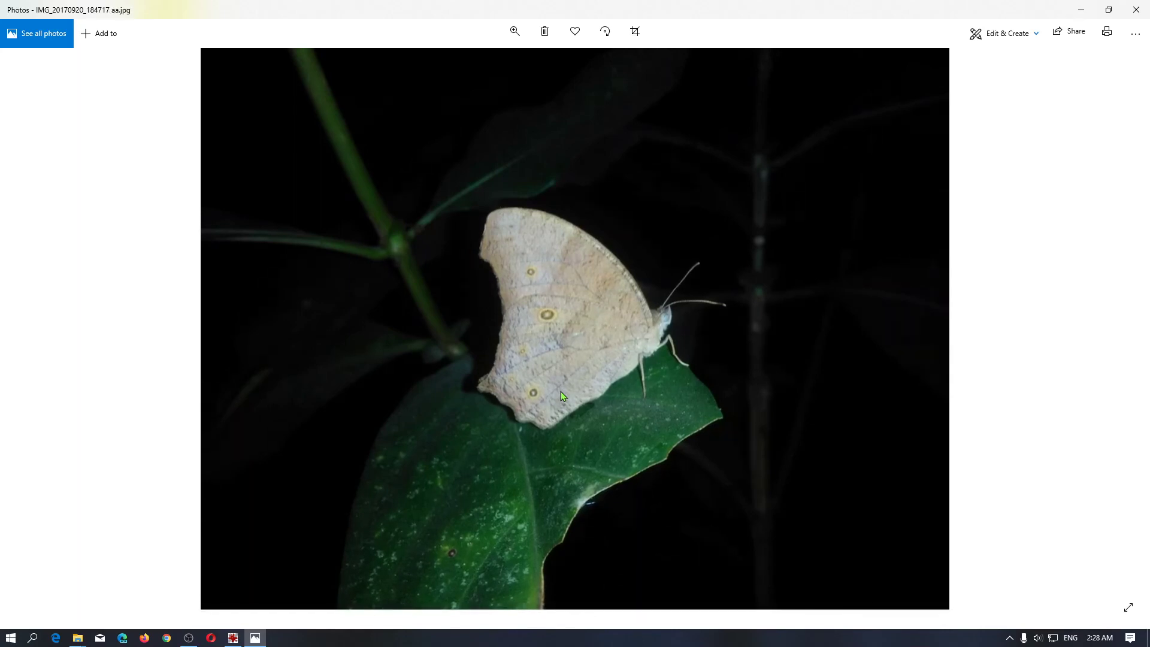
pyautogui.press('Left')
pyautogui.press('Right')
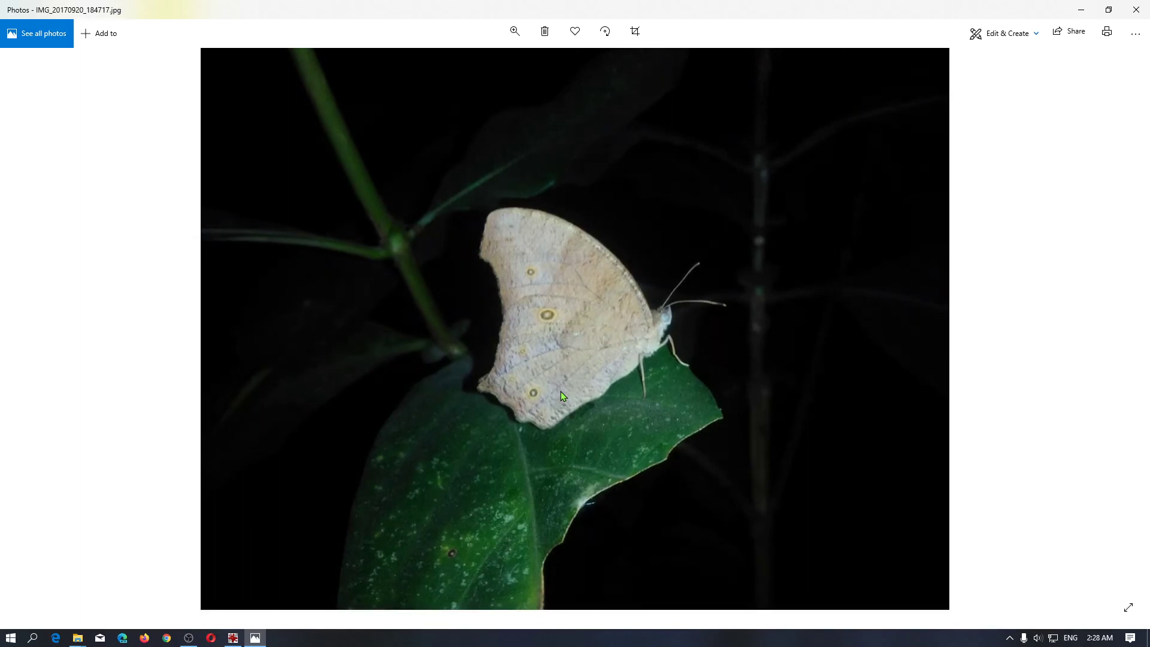